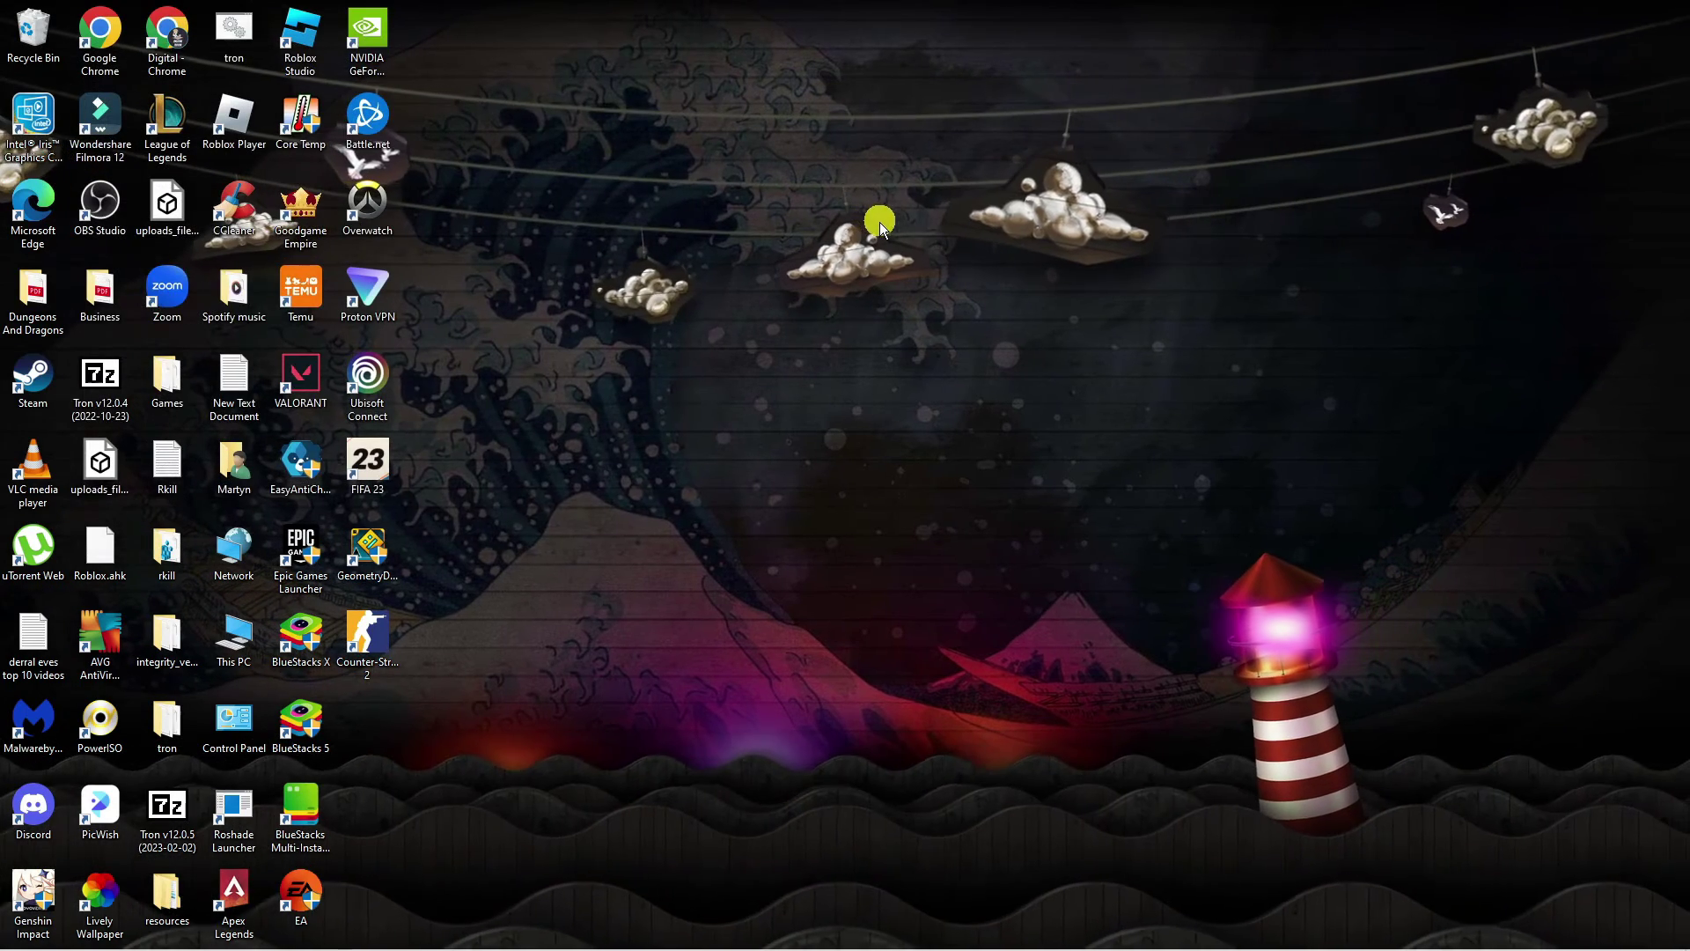
# - Search Windows for 'update' to bring up Check for updates
pyautogui.moveTo(52, 947)
pyautogui.click(59, 943)
pyautogui.write('update')
# - Run Check for updates in Windows Update so the .NET Framework update KB5031041 starts downloading
pyautogui.click(287, 453)
pyautogui.click(387, 166)
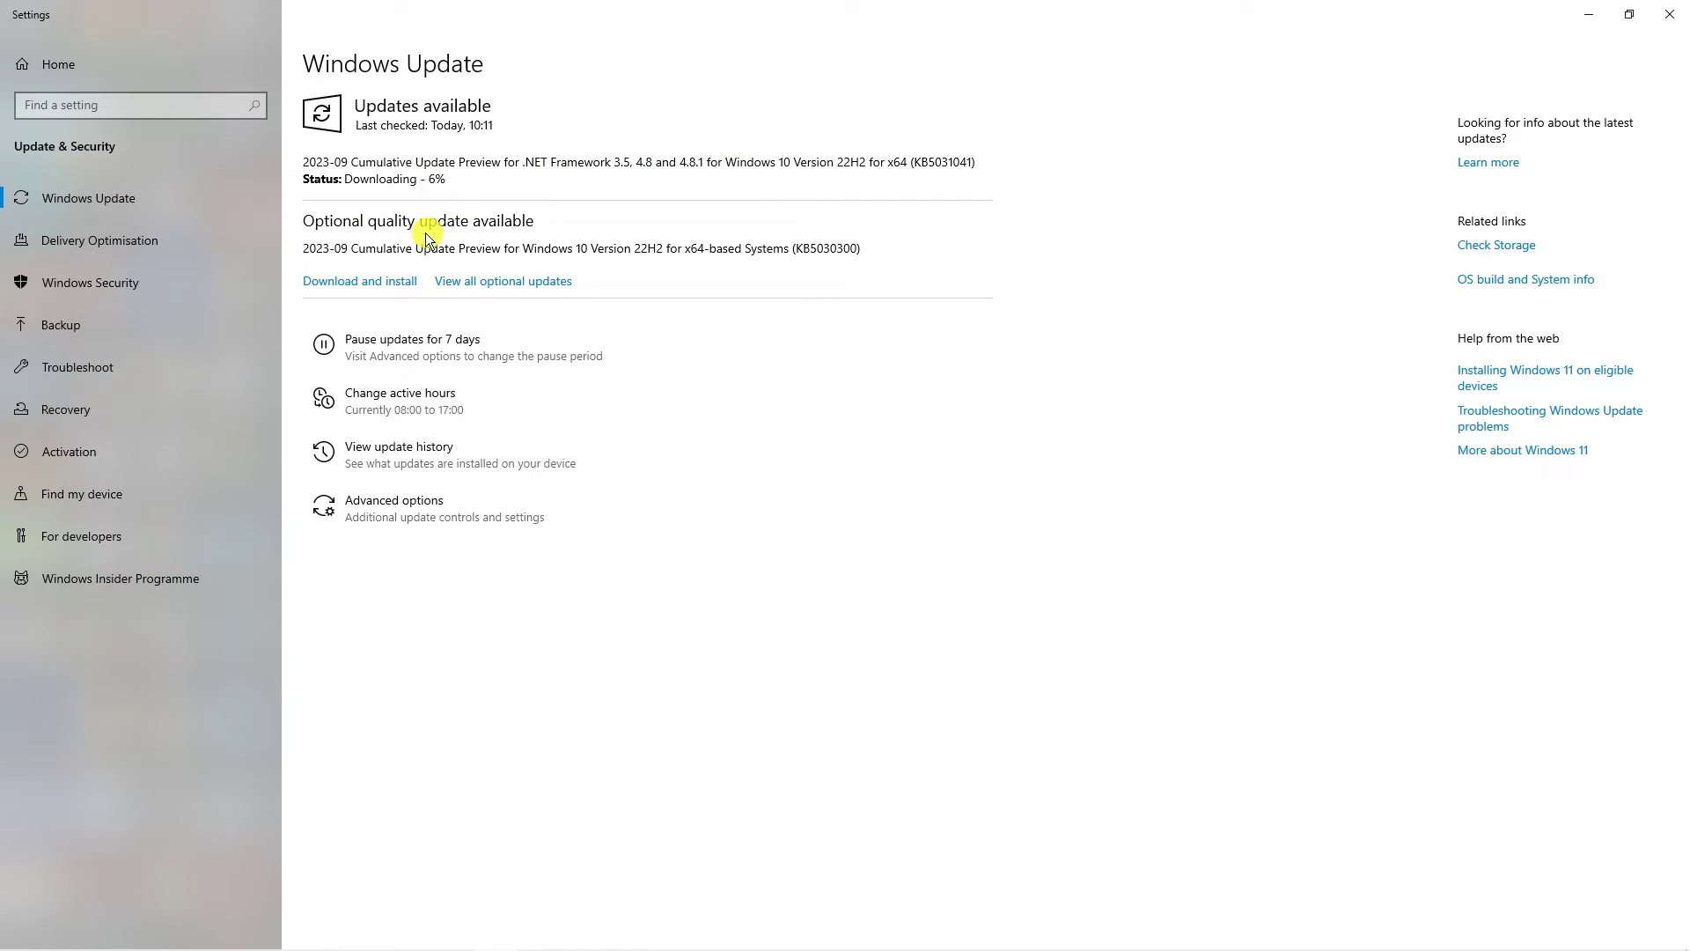
# - Close Settings and open Counter-Strike 2's Properties from the Steam library
pyautogui.click(1673, 16)
pyautogui.click(170, 36)
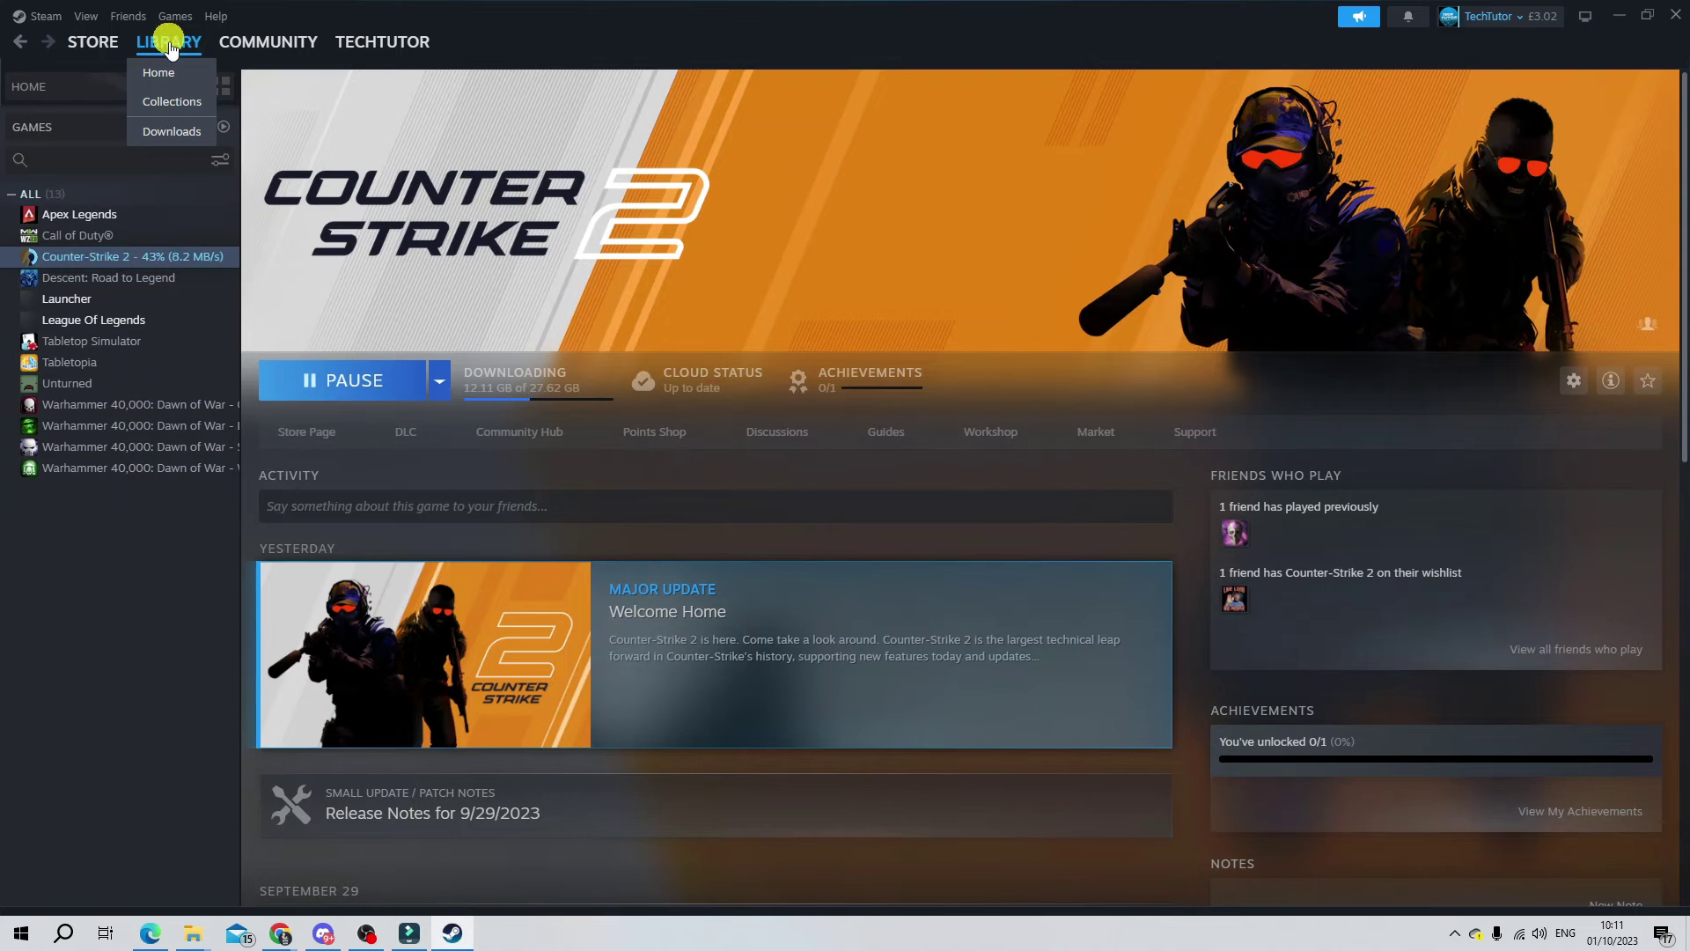
pyautogui.rightClick(151, 257)
pyautogui.click(243, 395)
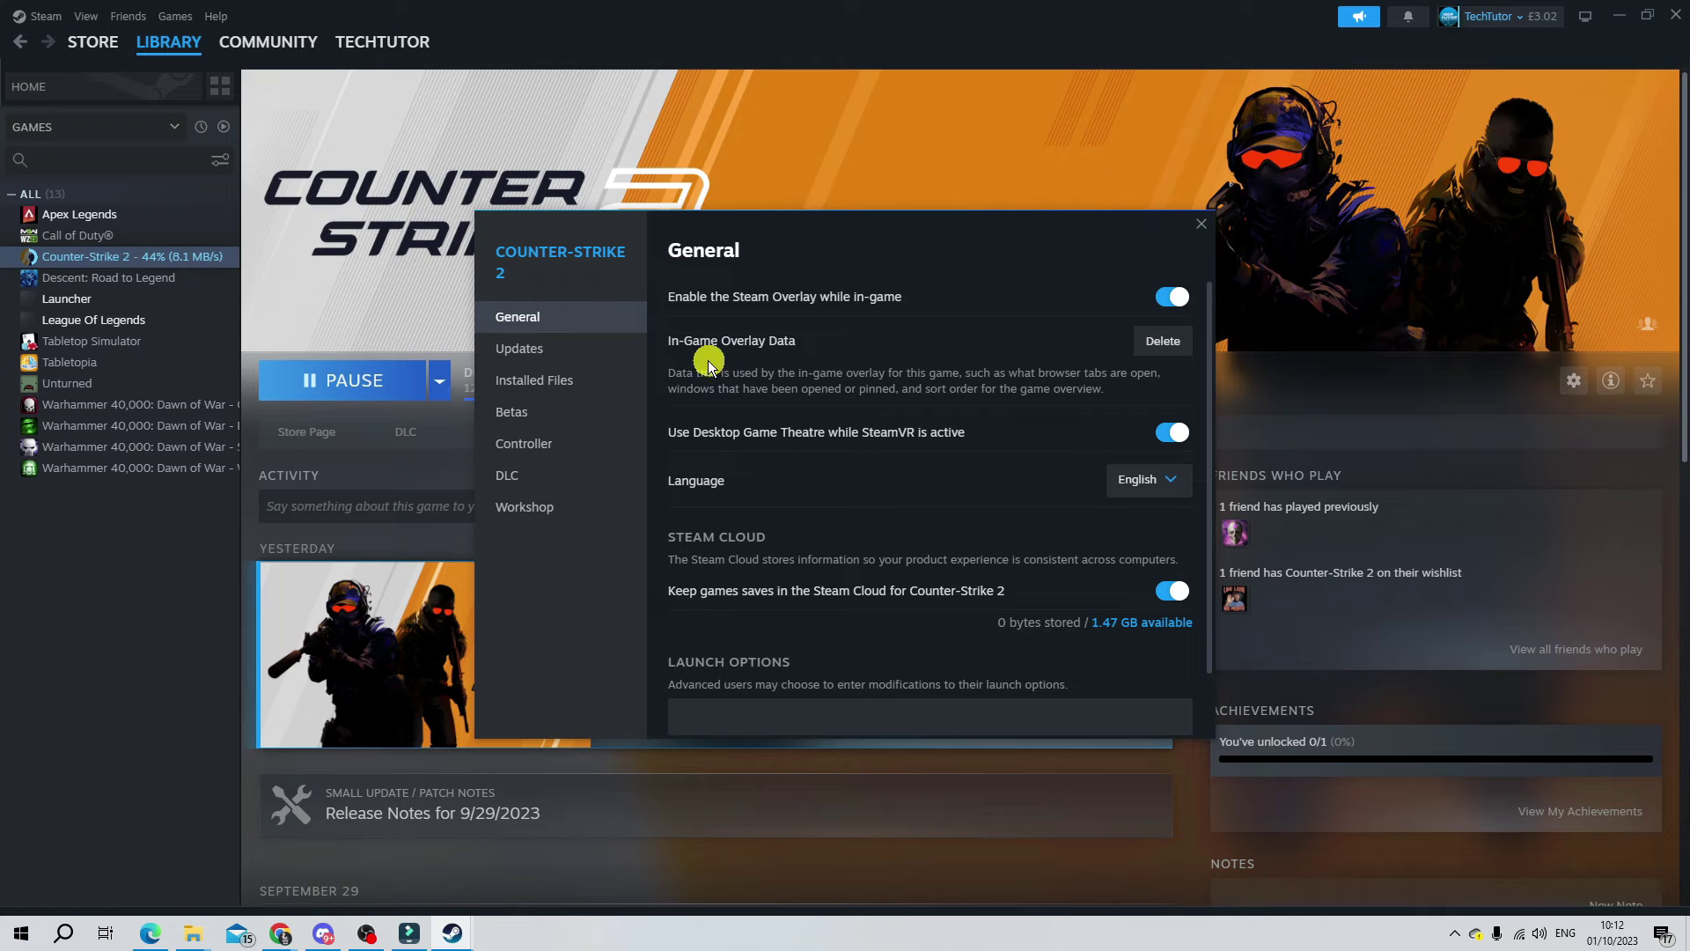
# - View the Installed Files section of Counter-Strike 2 Properties, then close the dialog
pyautogui.click(599, 388)
pyautogui.click(1532, 165)
# - Minimize Steam to reveal the Windows desktop
pyautogui.click(1621, 17)
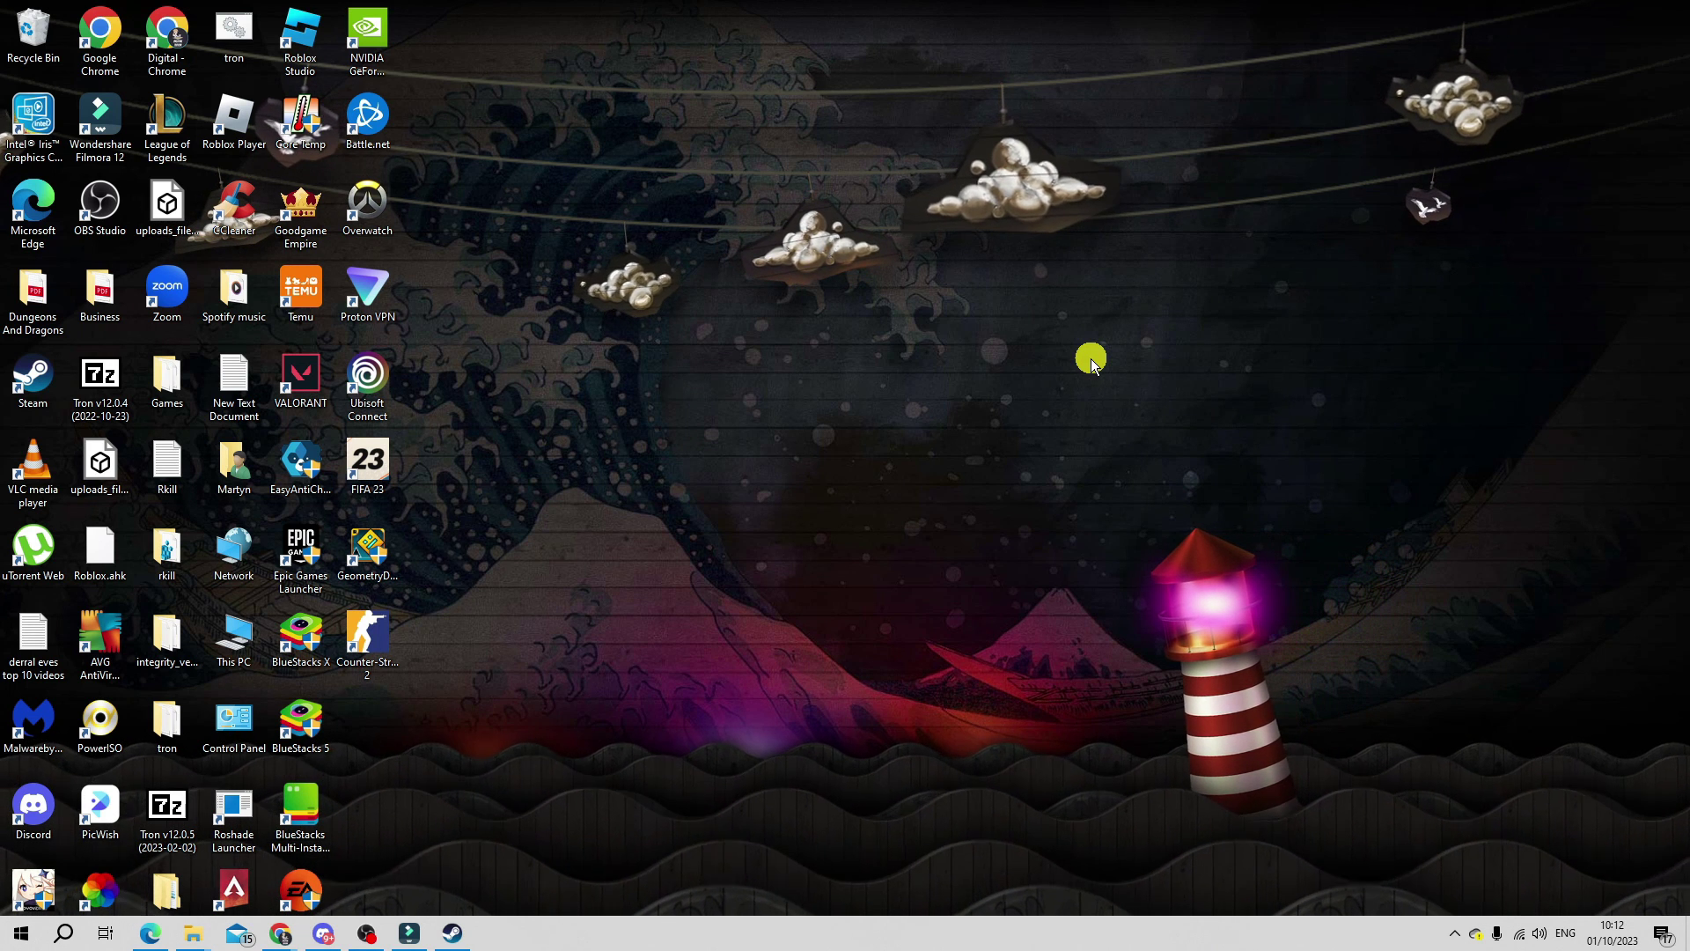